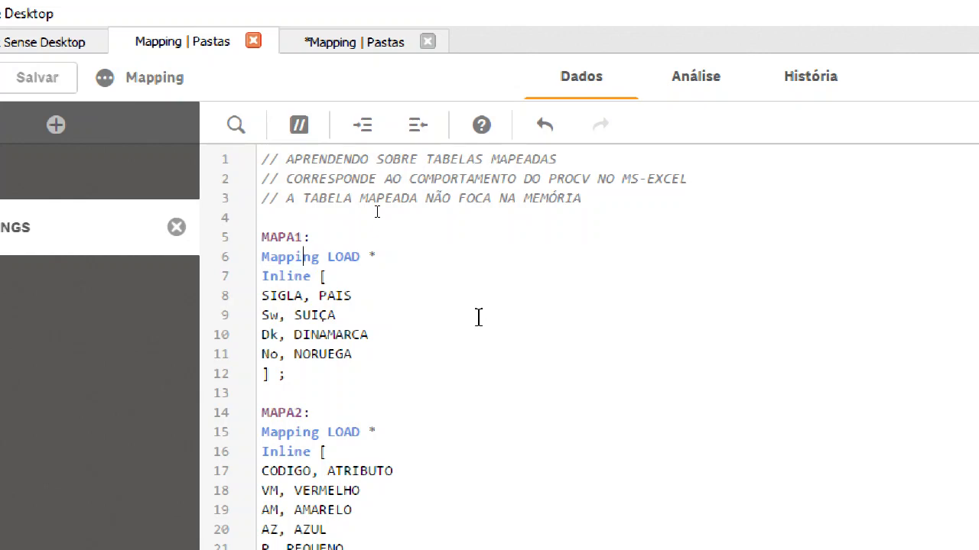
key("ctrl+space")
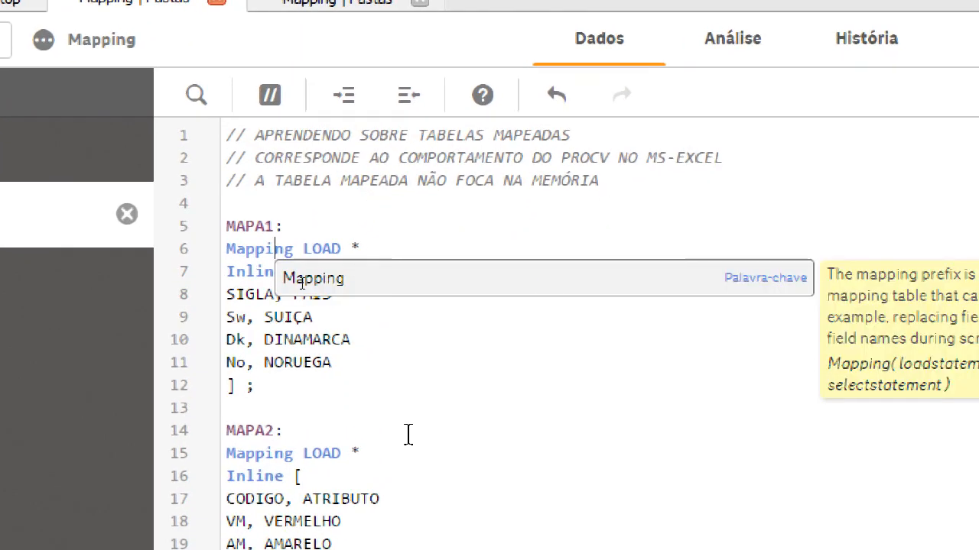
left_click(289, 386)
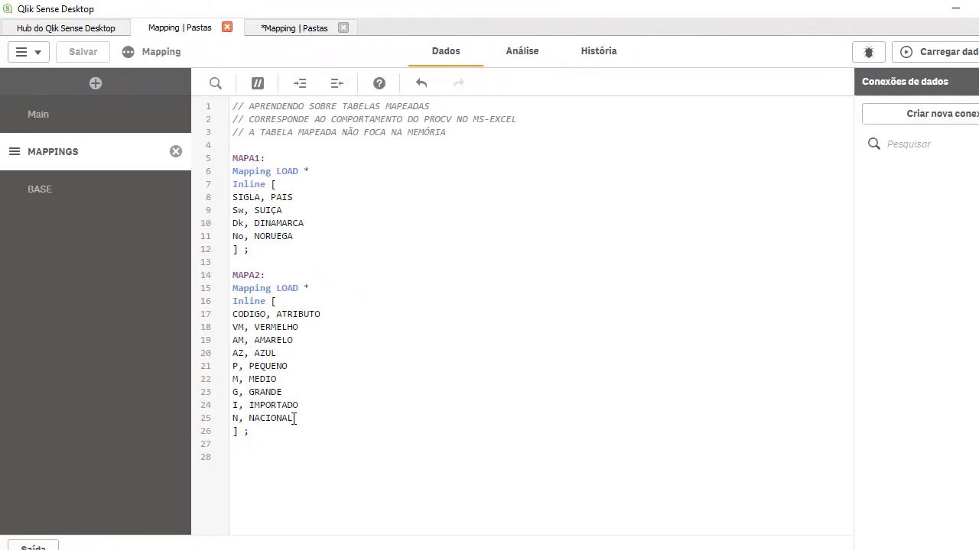
In the BASE script section, insert six blank lines between the PRODUTOS inline load and NoConcatenate.
left_click(31, 195)
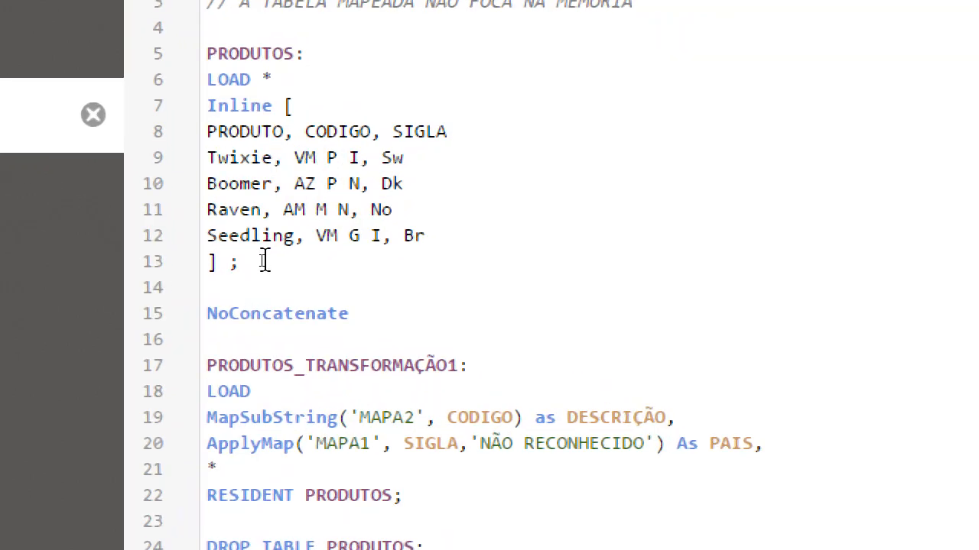
left_click(333, 52)
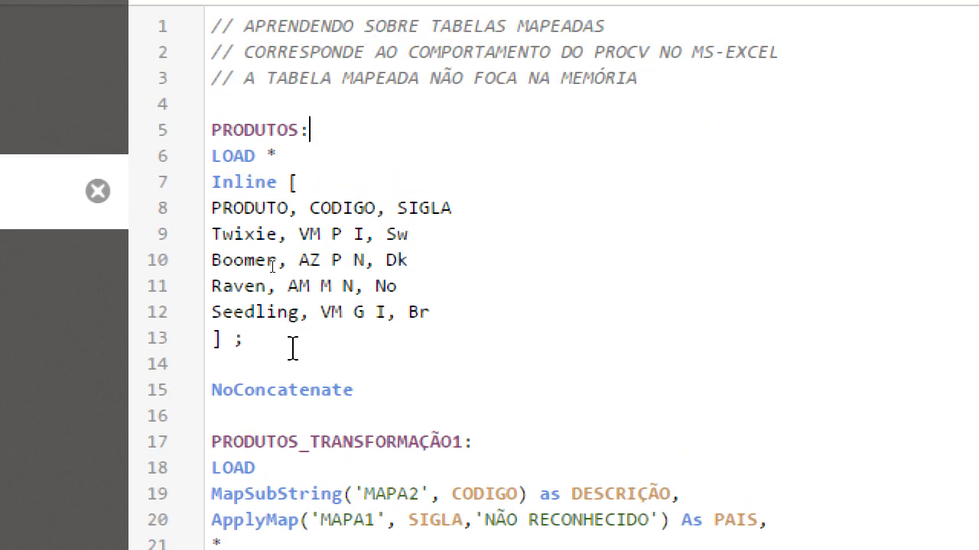
left_click(292, 347)
key("Return")
key("Return")
key("Return")
key("Return")
key("Return")
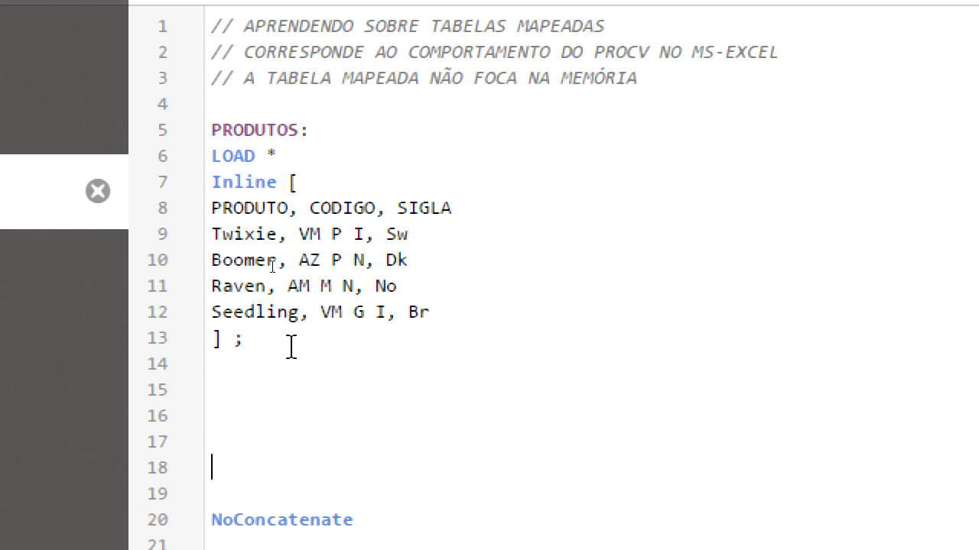
key("Return")
key("Up")
key("Up")
key("Up")
key("Up")
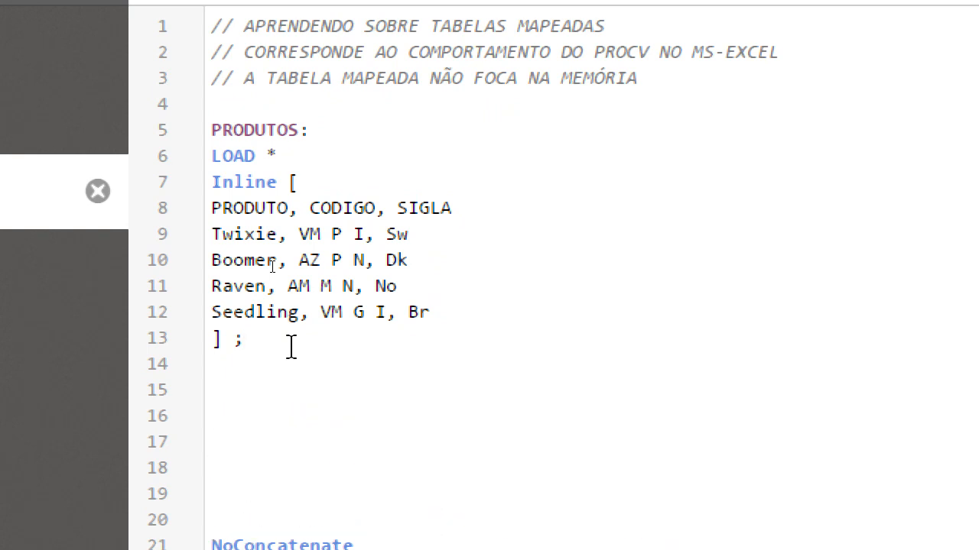
Add an EXIT Script; statement on line 15, below the PRODUTOS inline load.
type("EXIT ")
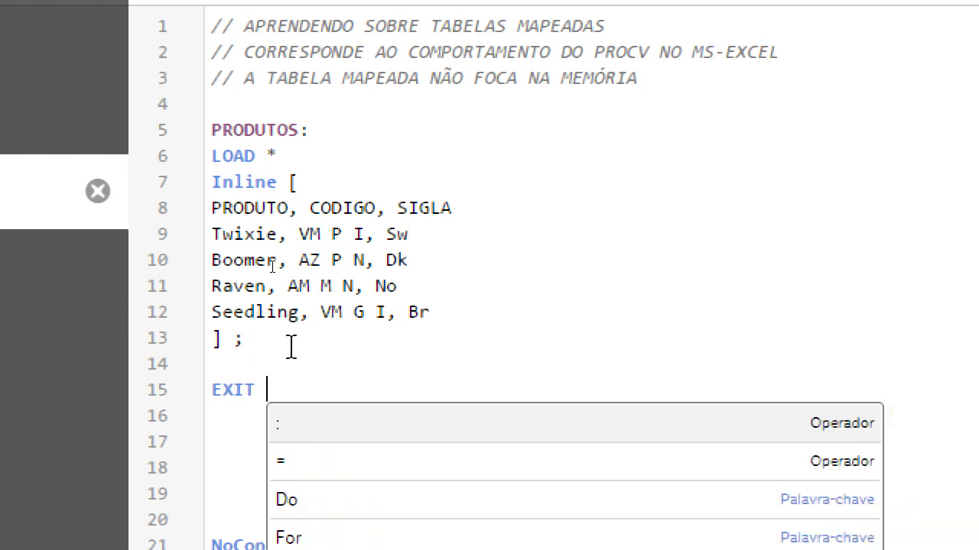
type("SCR")
key("Return")
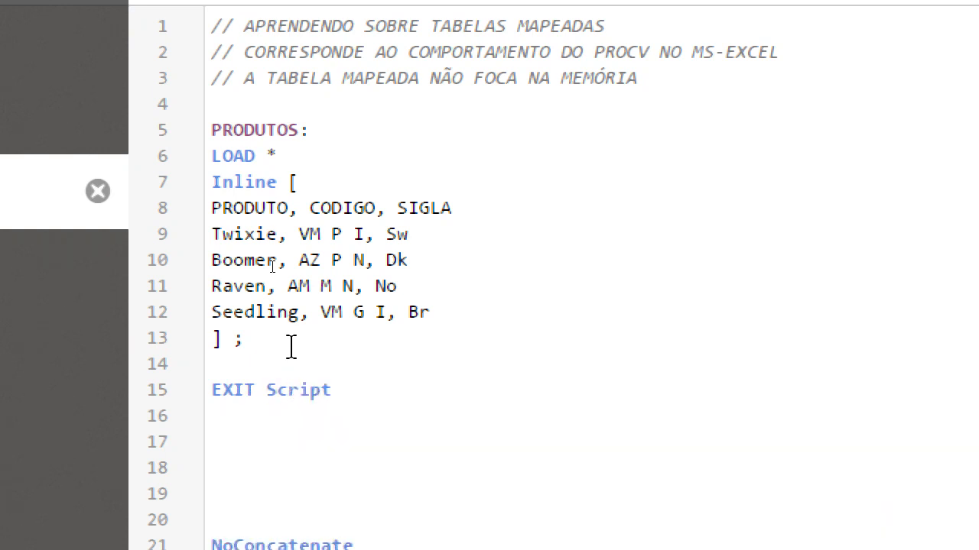
type(";")
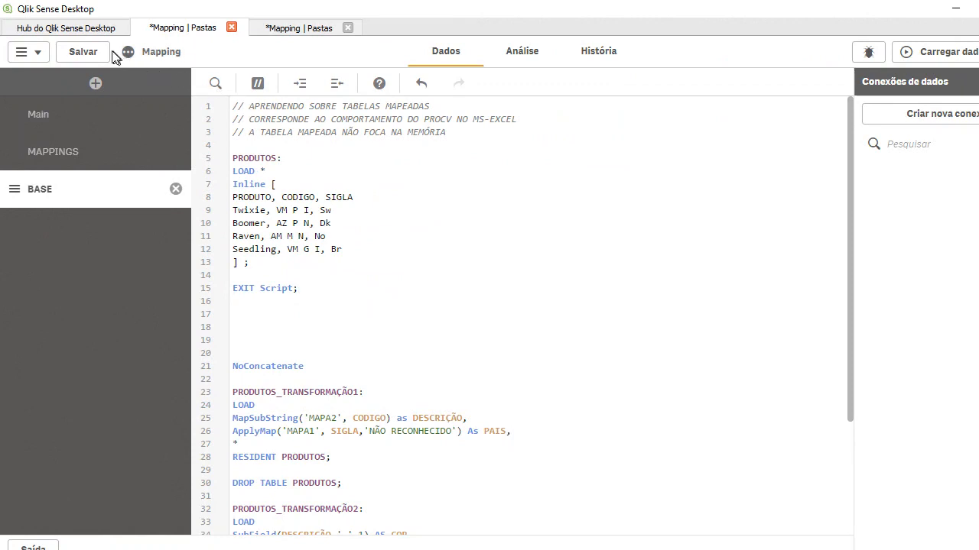
Save the app and load its data, setting the progress dialog to close automatically on successful completion.
left_click(87, 55)
left_click(916, 44)
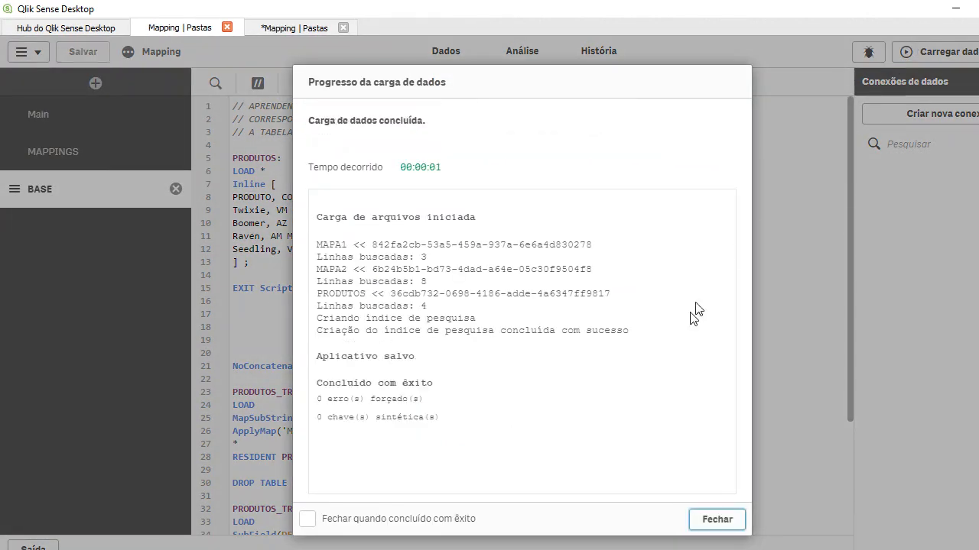
left_click(448, 526)
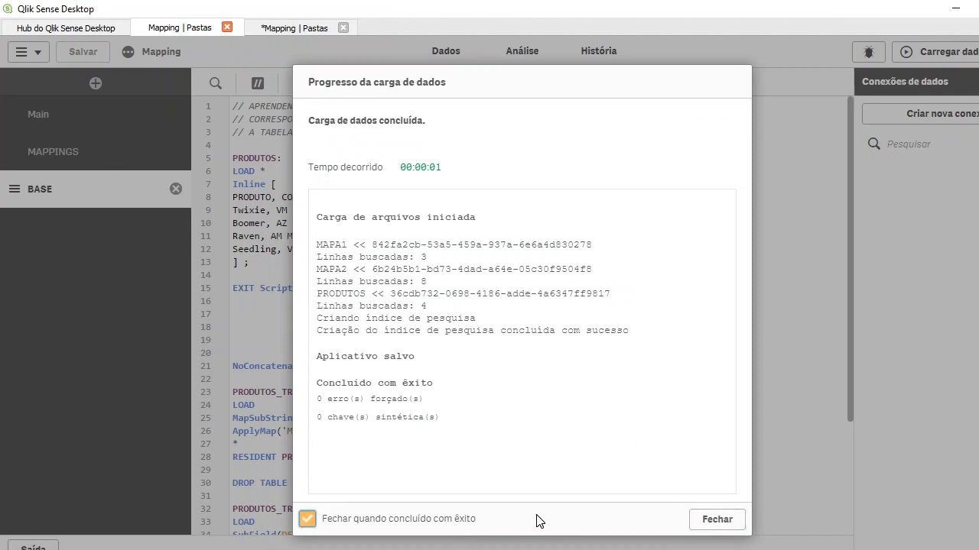
left_click(728, 520)
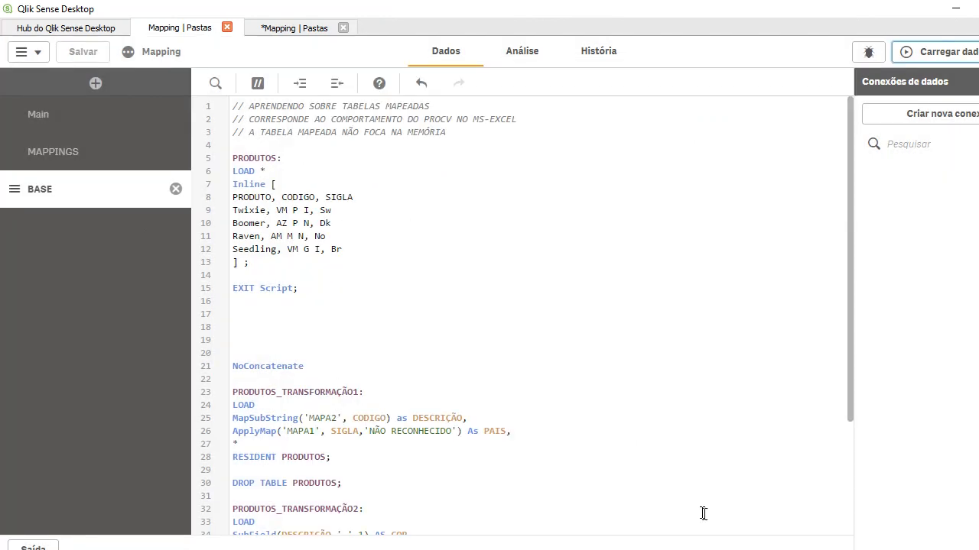
Open the data model viewer in a new tab and preview the PRODUTOS table's data.
left_click(24, 52)
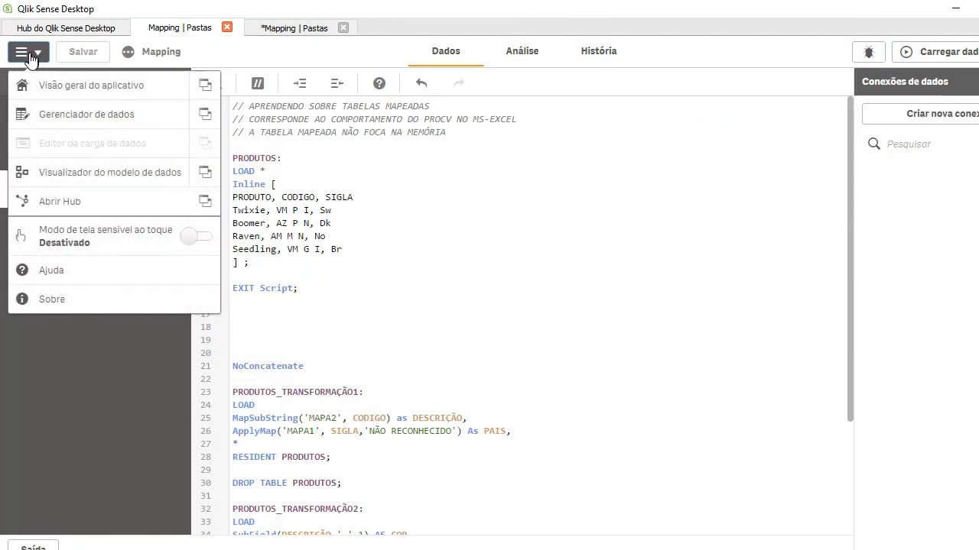
left_click(206, 173)
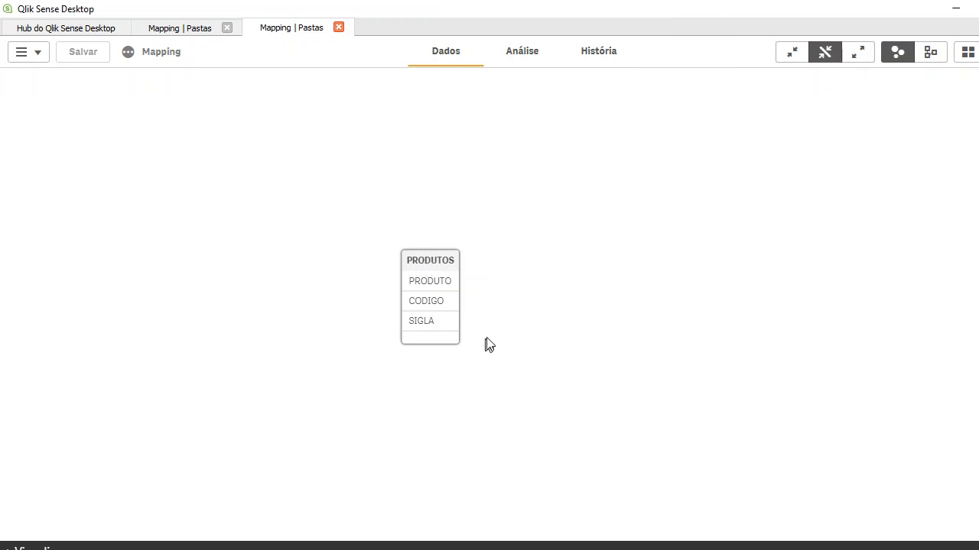
left_click(442, 265)
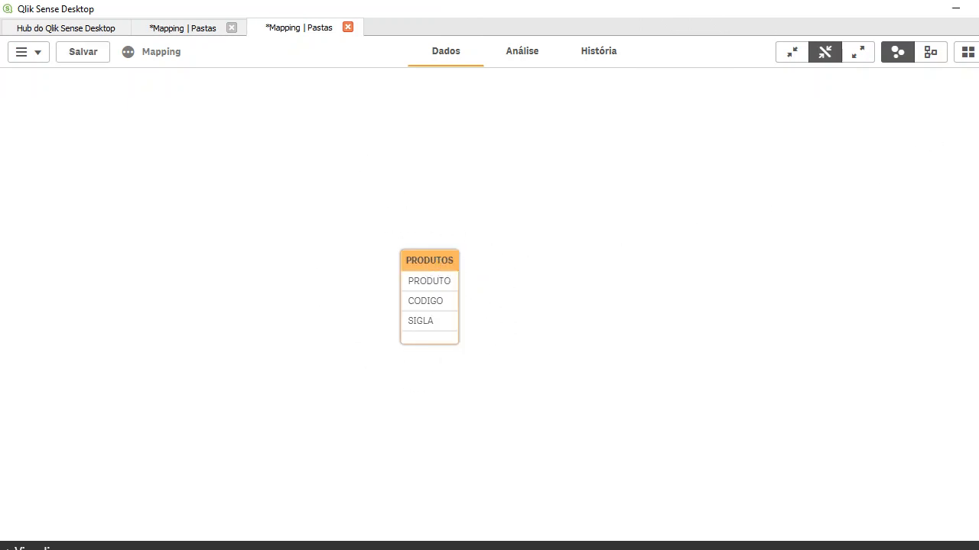
left_click_drag(457, 264, 456, 207)
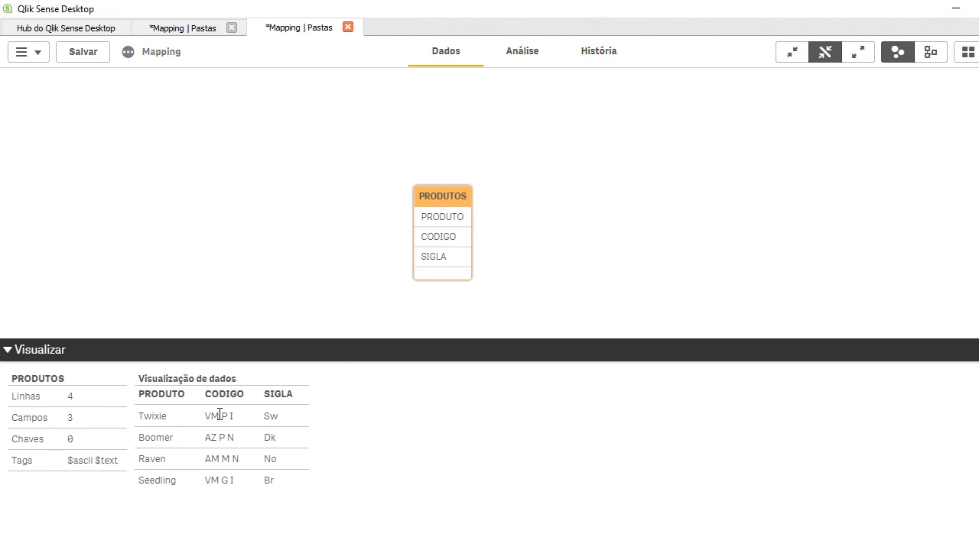
Copy the EXIT Script; statement in the load script, then remove it and the extra blank lines above NoConcatenate.
left_click(205, 31)
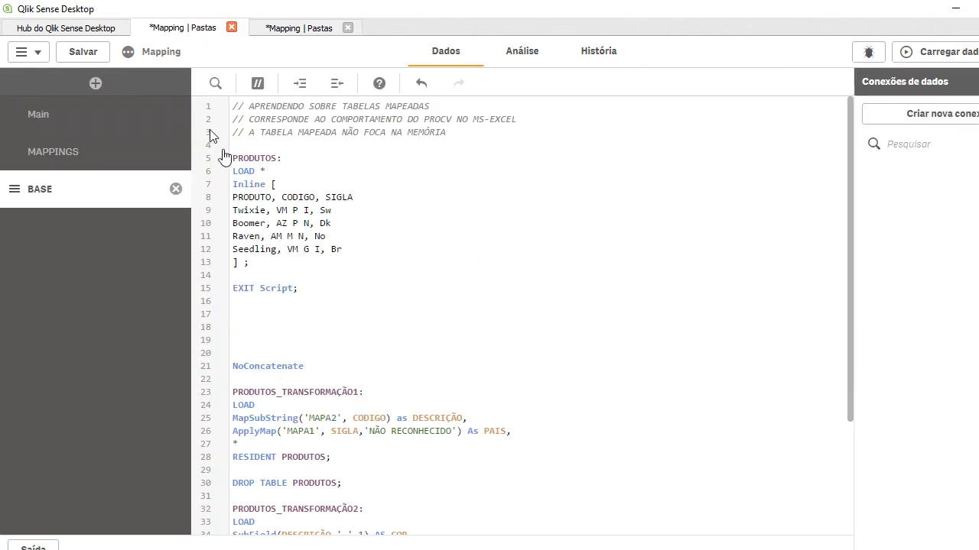
left_click_drag(303, 288, 234, 276)
key("ctrl+c")
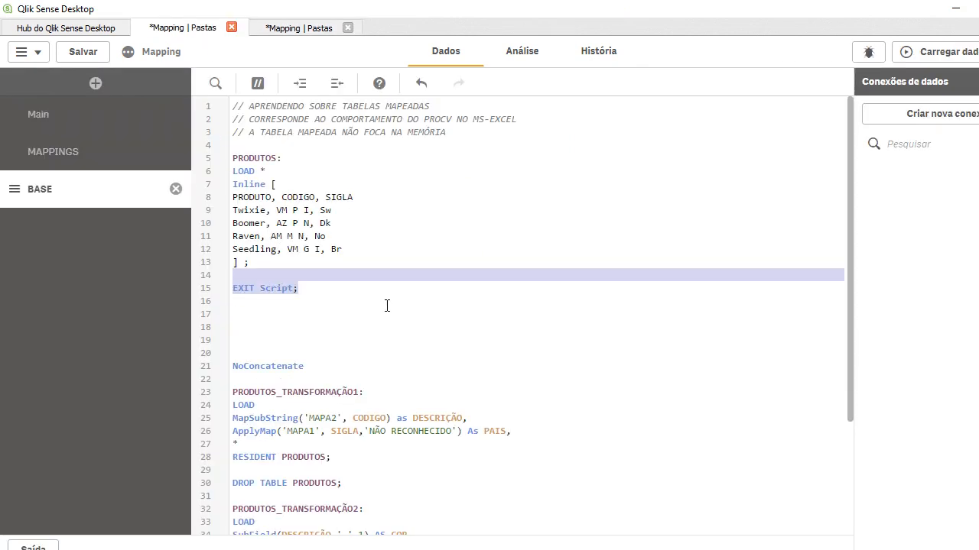
key("Delete")
key("Delete")
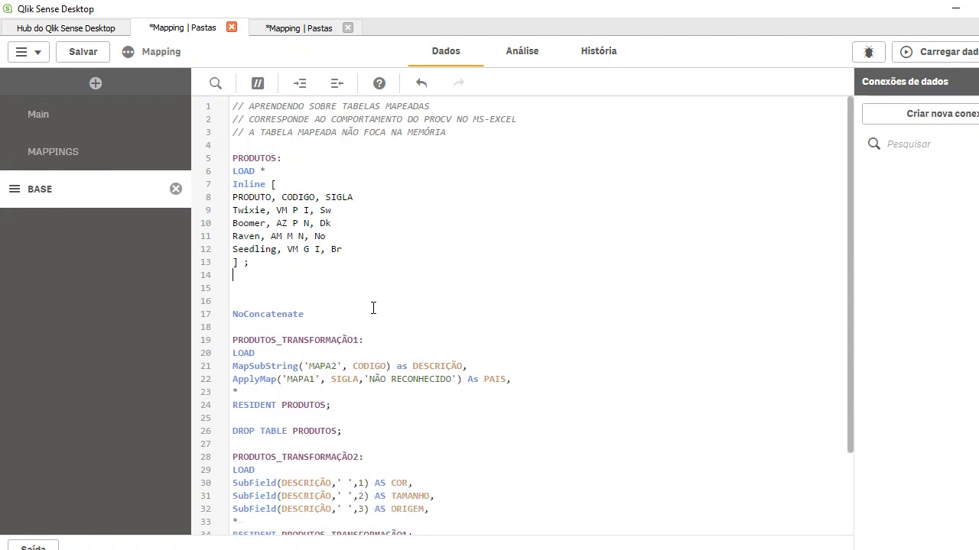
key("Delete")
key("Delete")
key("Delete")
key("Delete")
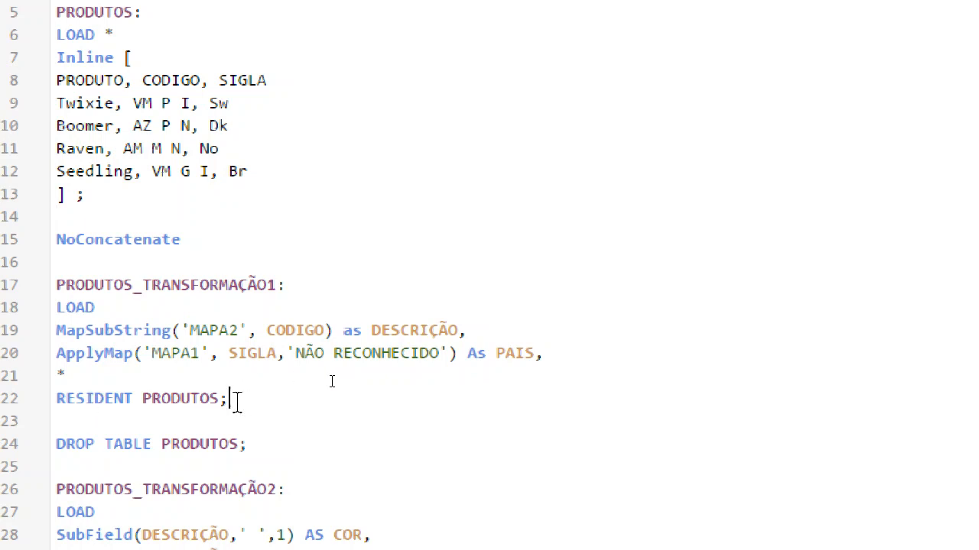
Examine the NoConcatenate prefix and the MapSubString and ApplyMap expressions in the PRODUTOS_TRANSFORMAÇÃO1 load against the PRODUTOS inline data.
left_click_drag(229, 398, 60, 244)
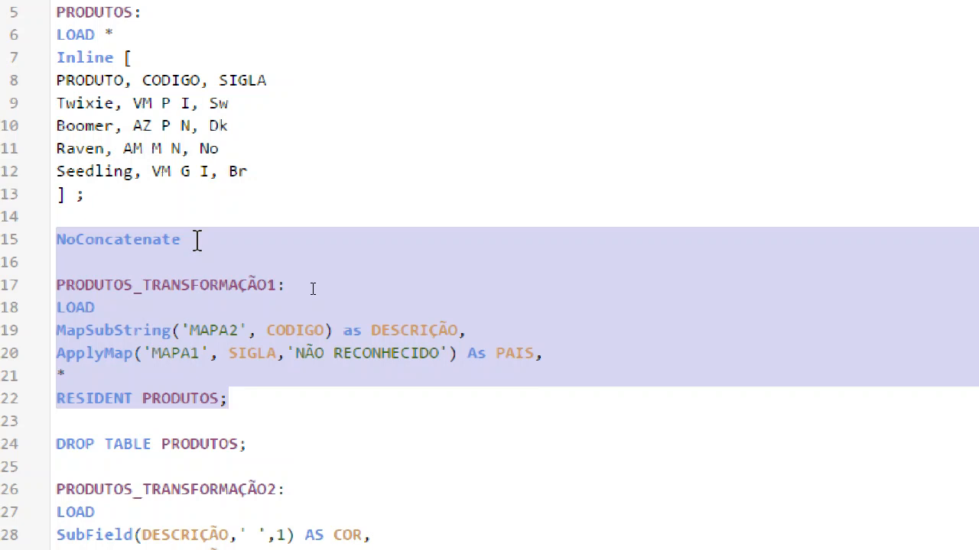
left_click(197, 240)
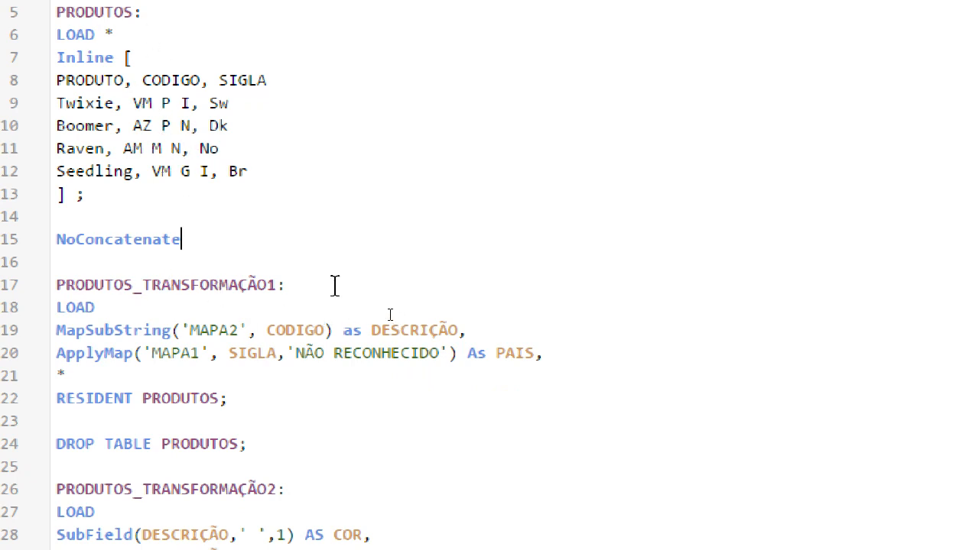
left_click(287, 286)
left_click(146, 329)
double_click(145, 103)
left_click(171, 126)
left_click(268, 353)
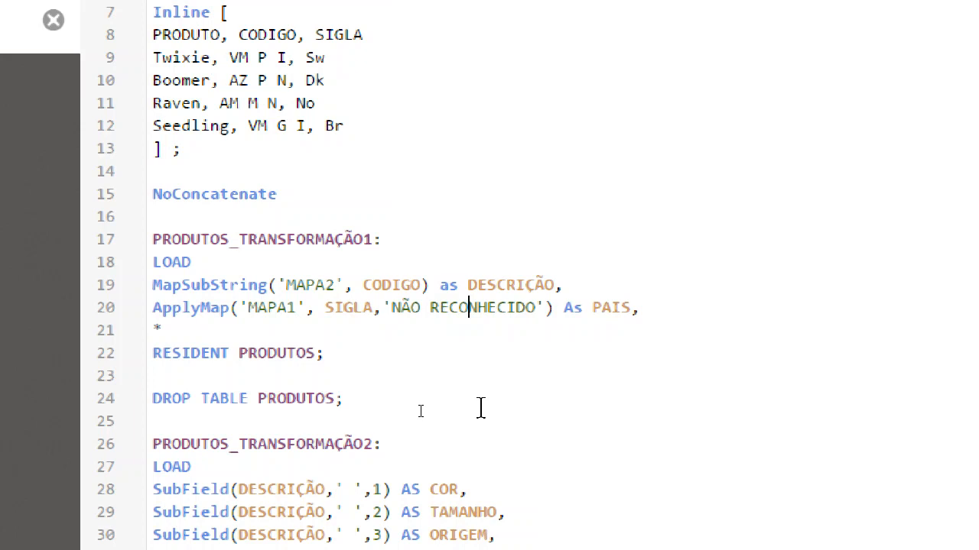
left_click(345, 126)
left_click(158, 328)
left_click_drag(642, 308, 131, 293)
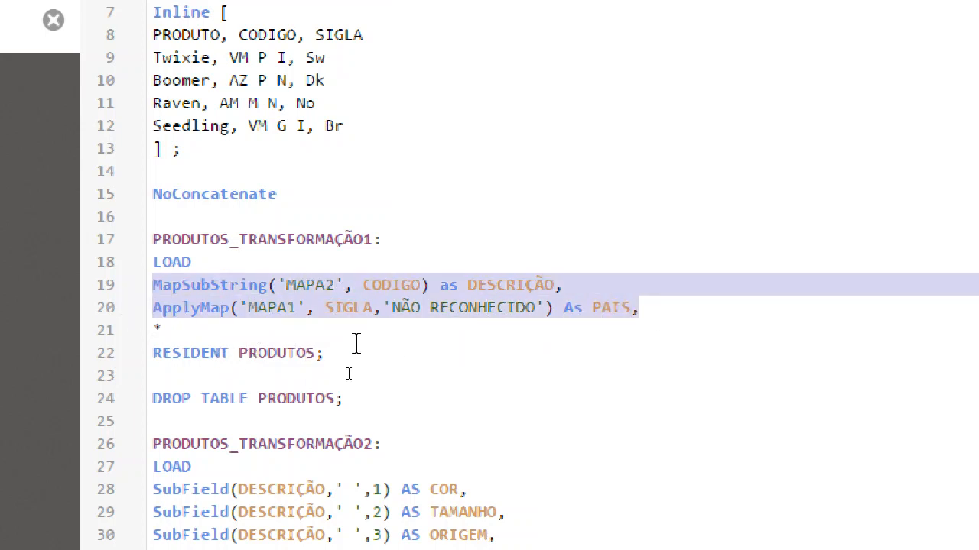
left_click(649, 310)
left_click(574, 284)
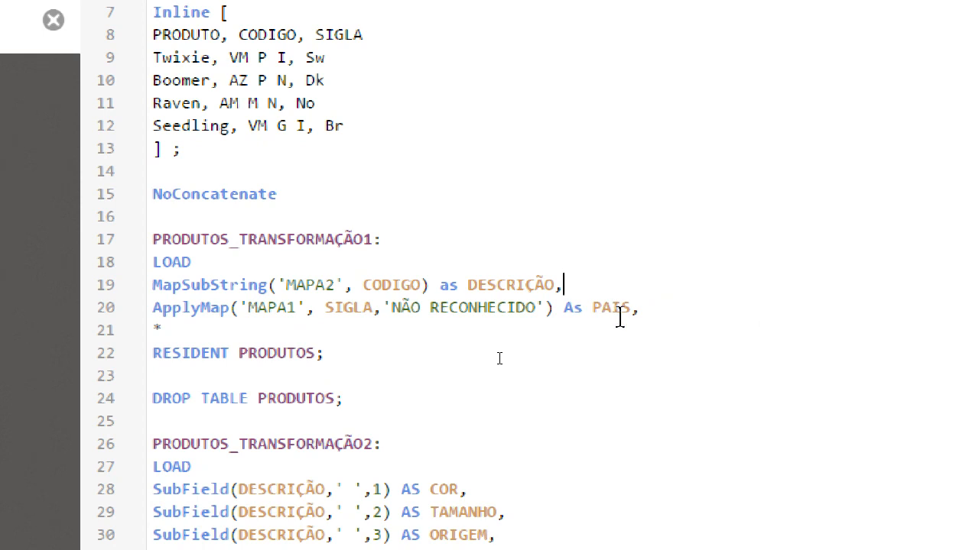
Remove the blank line between RESIDENT PRODUTOS; and DROP TABLE PRODUTOS;.
left_click(346, 399)
left_click(359, 373)
key("Delete")
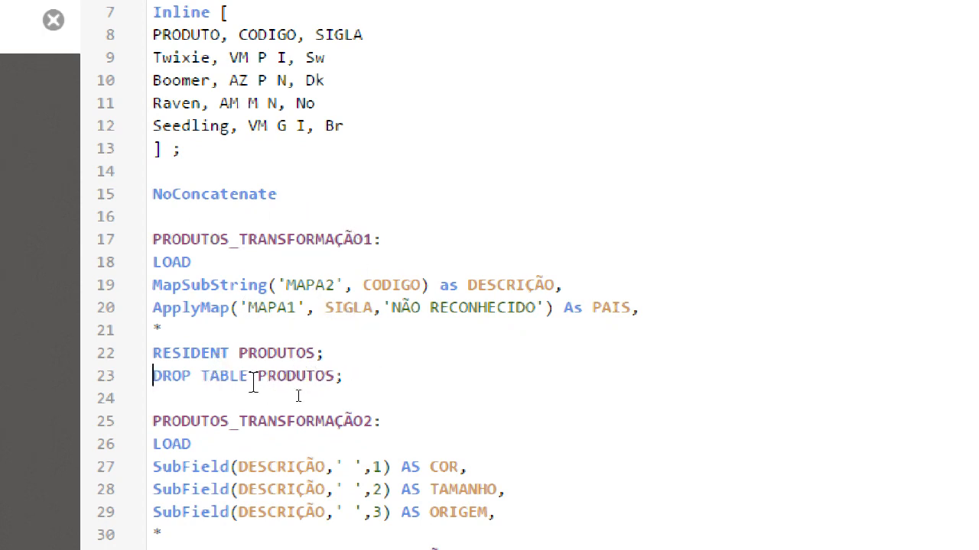
Paste the copied EXIT Script; statement below DROP TABLE PRODUTOS;, leaving one blank line between them.
left_click(382, 378)
key("Return")
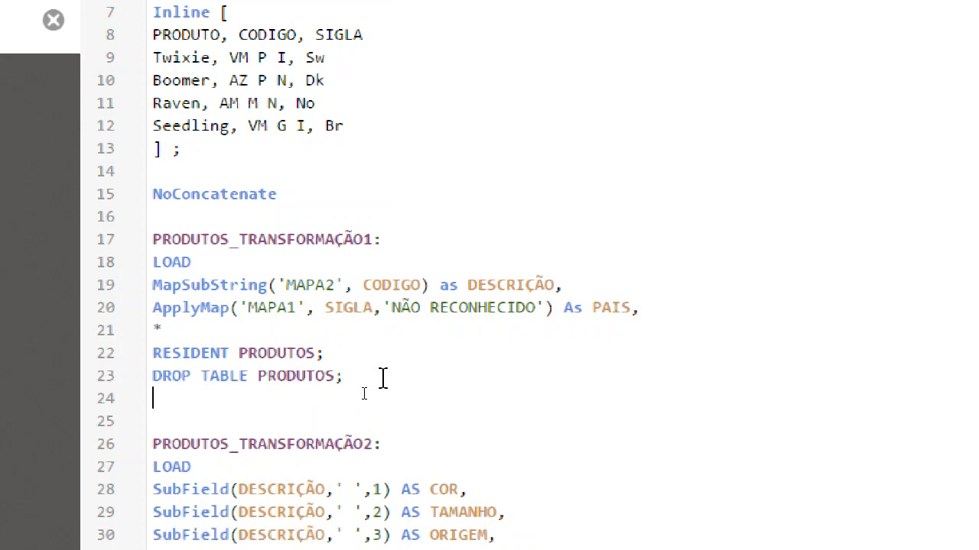
key("Return")
key("Return")
key("ctrl+v")
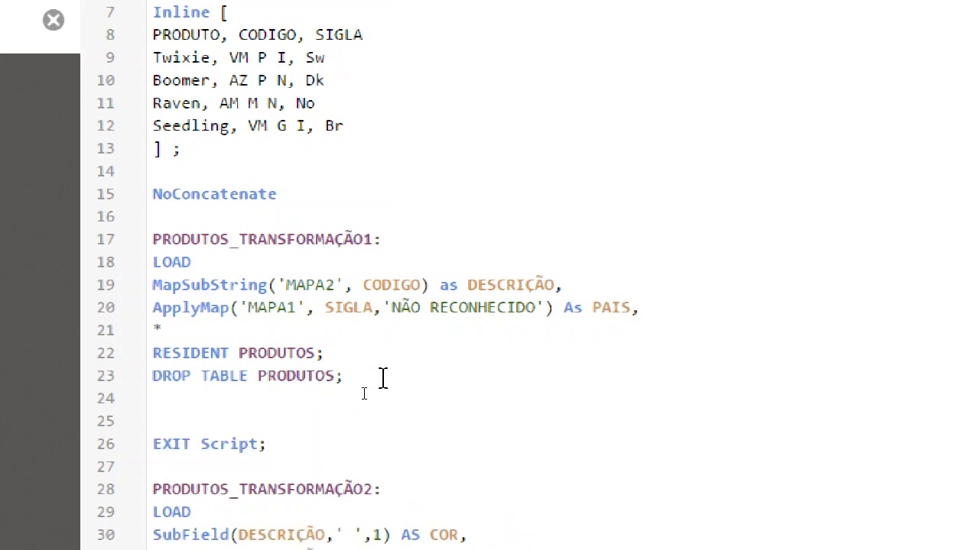
key("Up")
key("BackSpace")
key("BackSpace")
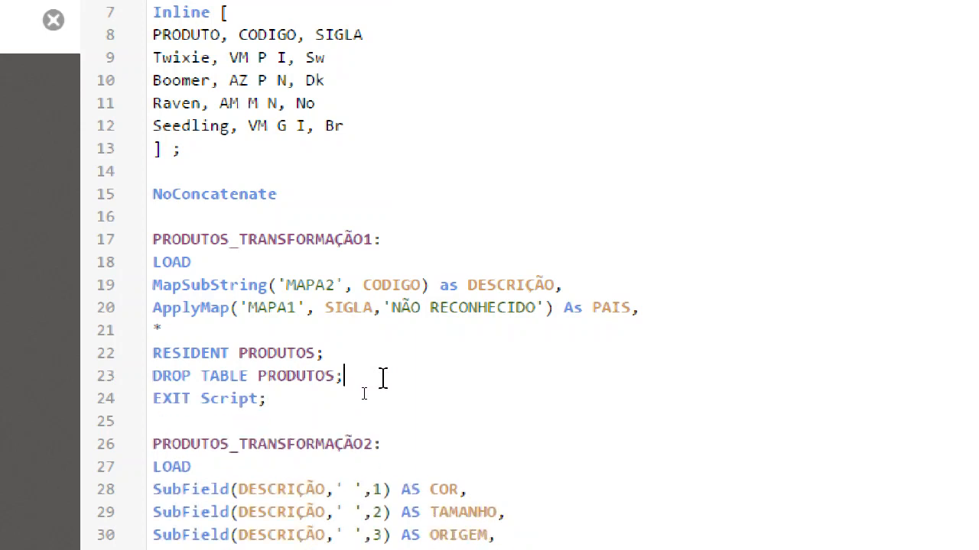
key("Return")
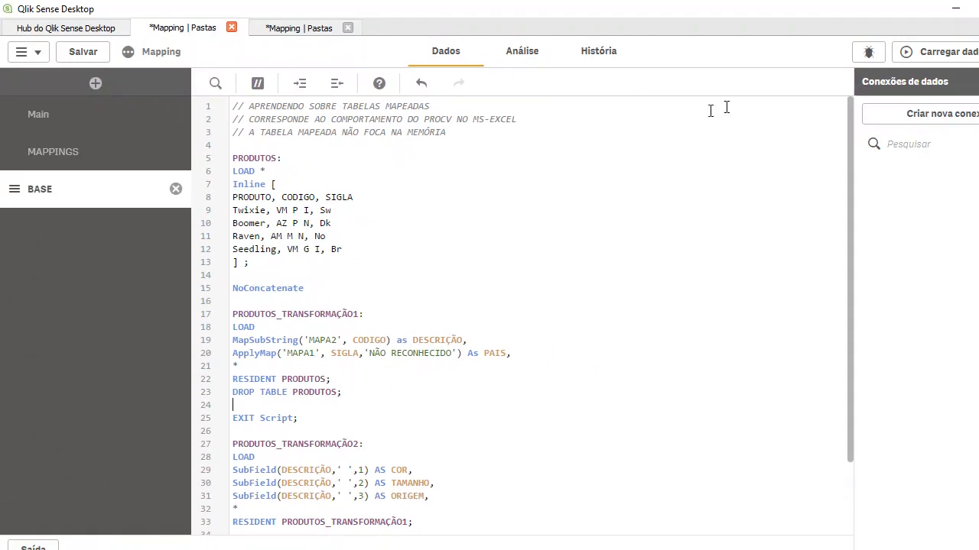
Reload the data and check the PRODUTOS_TRANSFORMAÇÃO1 table in the data model viewer.
left_click(952, 58)
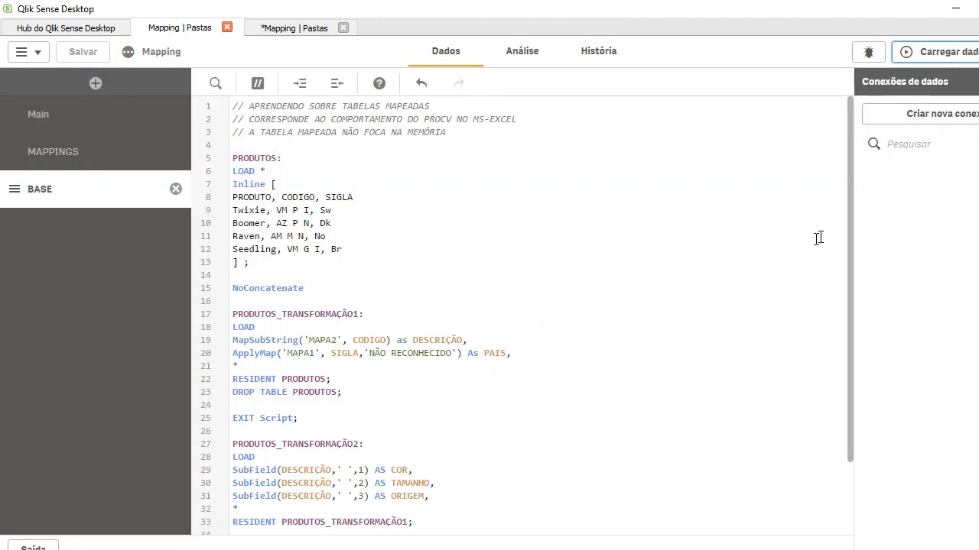
left_click(302, 30)
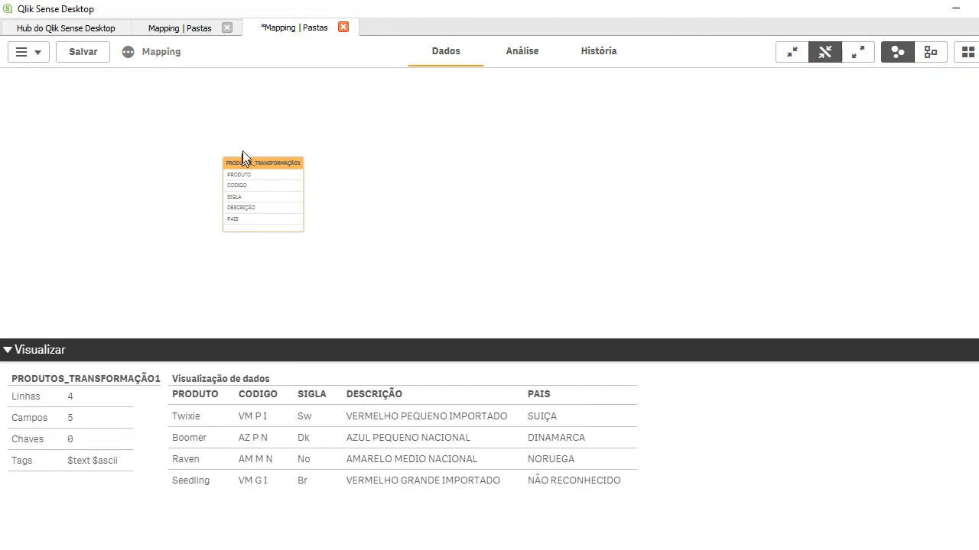
Return to the load script and delete the EXIT Script; statement above PRODUTOS_TRANSFORMAÇÃO2.
left_click(170, 28)
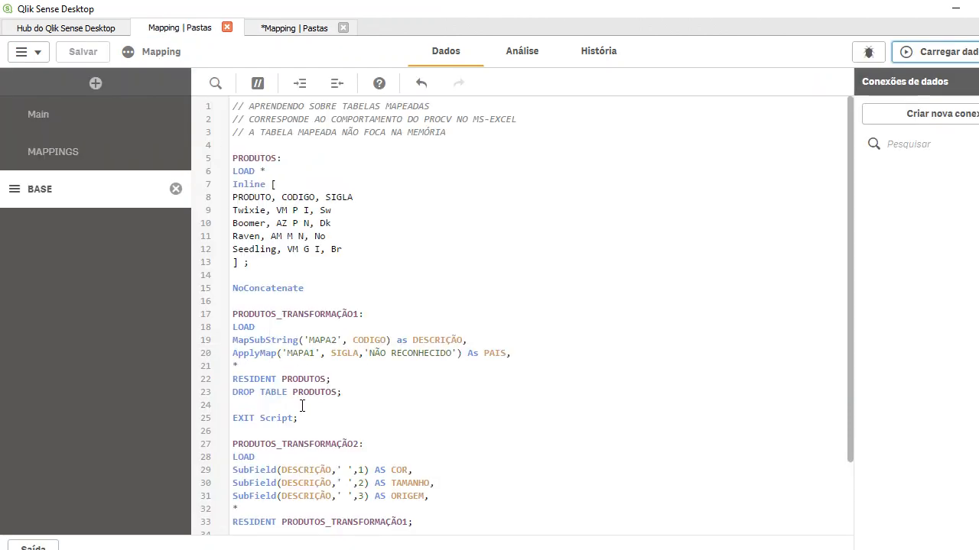
left_click_drag(309, 418, 231, 418)
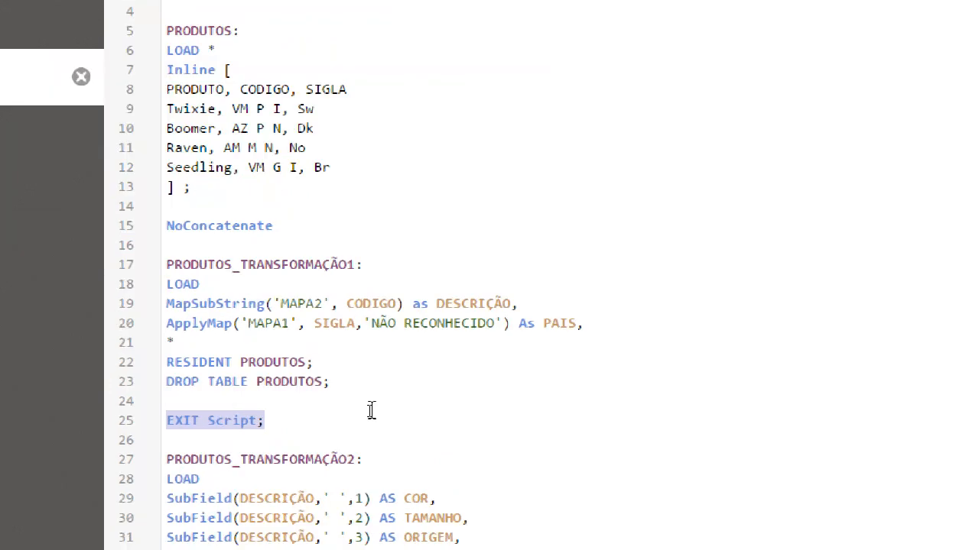
key("Delete")
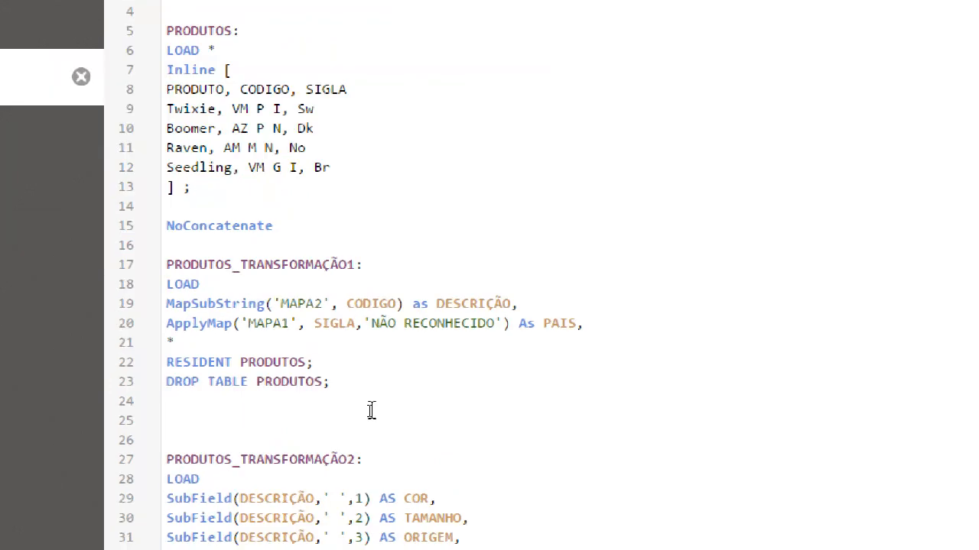
Remove one extra blank line between DROP TABLE PRODUTOS; and the PRODUTOS_TRANSFORMAÇÃO2 label.
key("Delete")
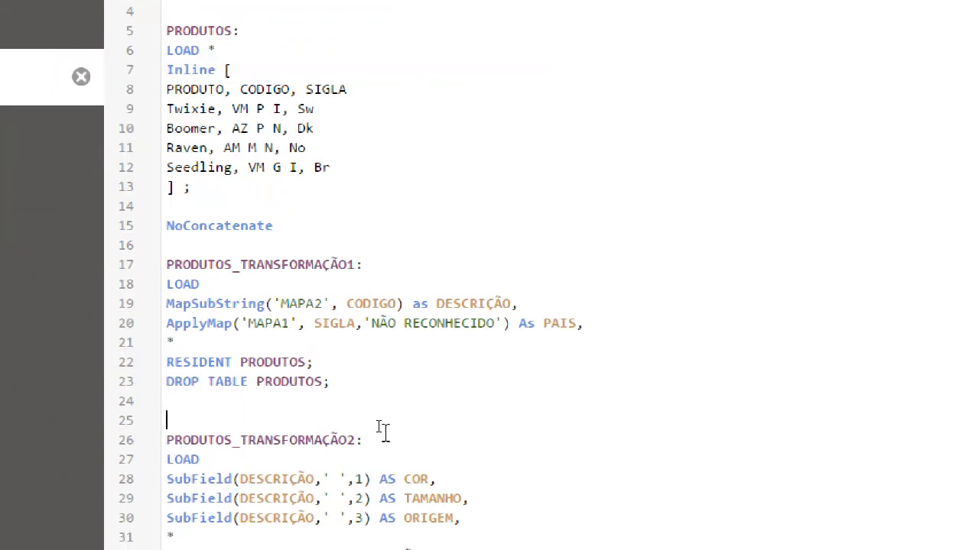
Examine the PRODUTOS_TRANSFORMAÇÃO2 load: the SubField expressions for COR, TAMANHO and ORIGEM, and the DROP TABLE and DROP Fields statements below it.
scroll(367, 439, "down", 2)
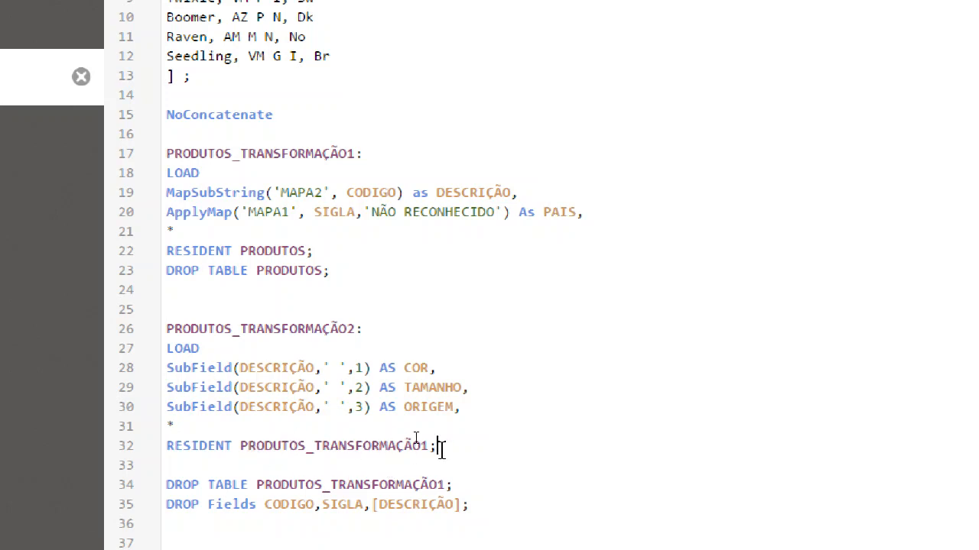
left_click(456, 484)
left_click_drag(172, 425, 157, 432)
left_click(459, 406)
left_click_drag(459, 406, 167, 370)
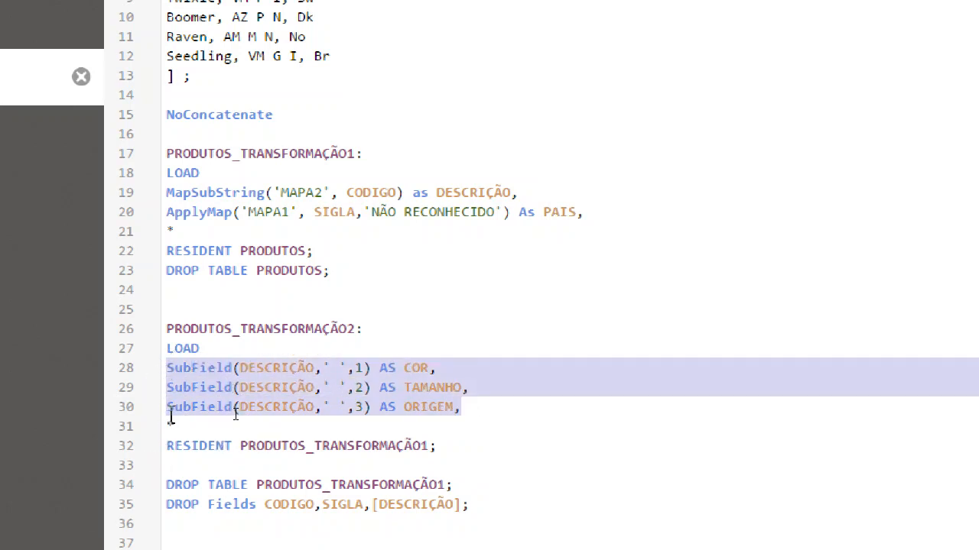
left_click(482, 367)
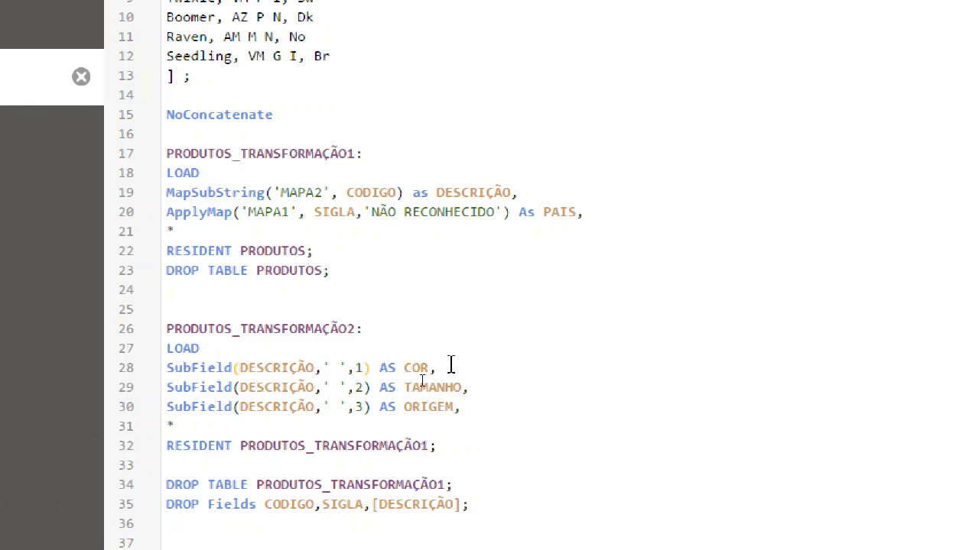
left_click(480, 393)
left_click(505, 410)
left_click(462, 485)
left_click(405, 506)
key("ctrl+space")
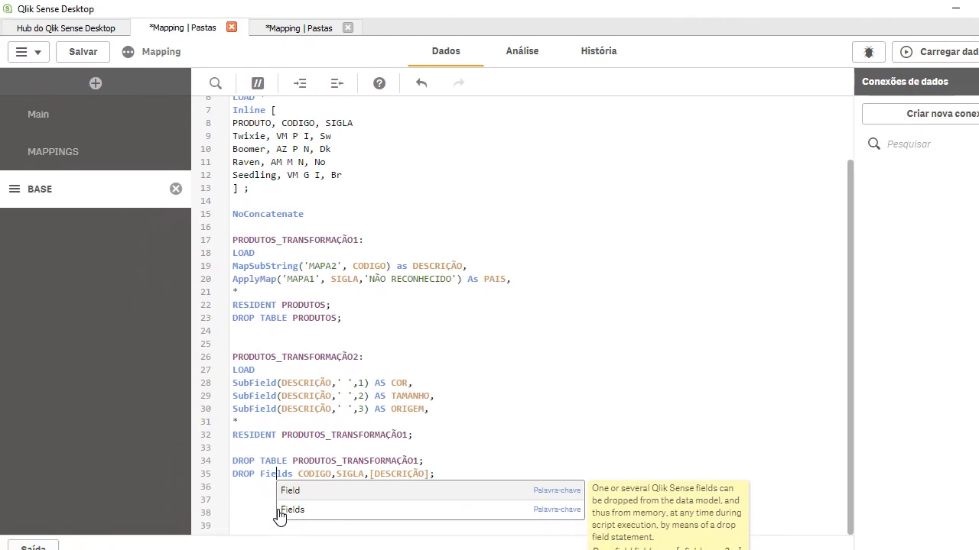
left_click(445, 414)
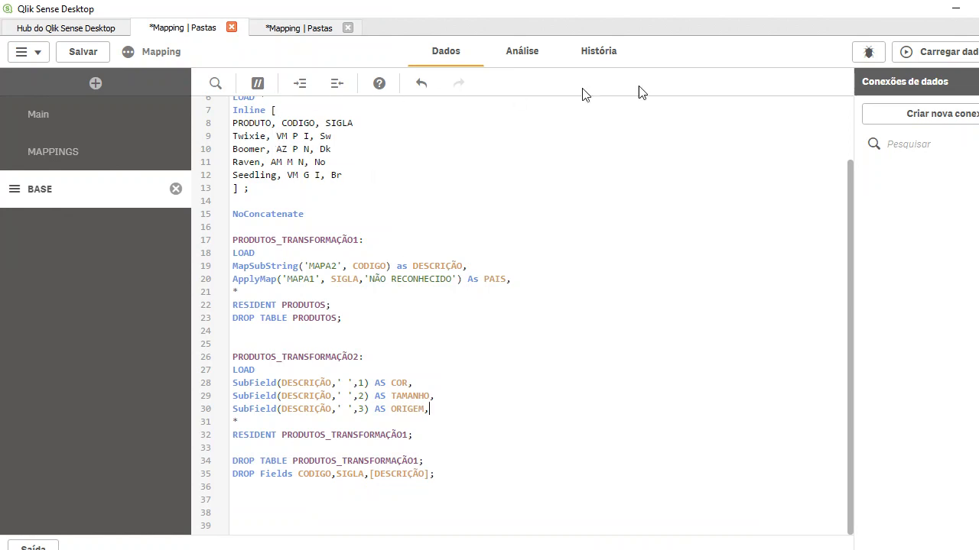
Reload the data and preview the PRODUTOS_TRANSFORMAÇÃO2 table in the data model viewer.
left_click(924, 51)
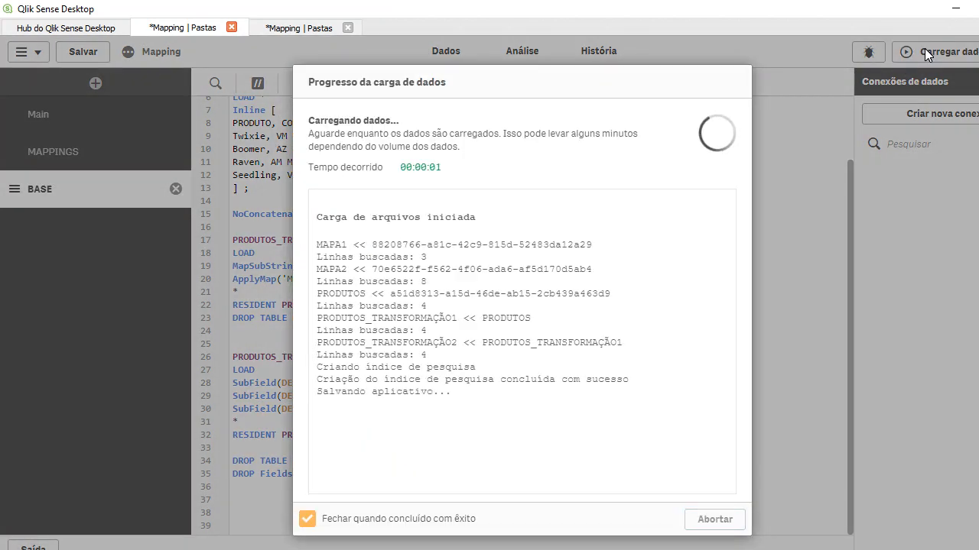
left_click(712, 521)
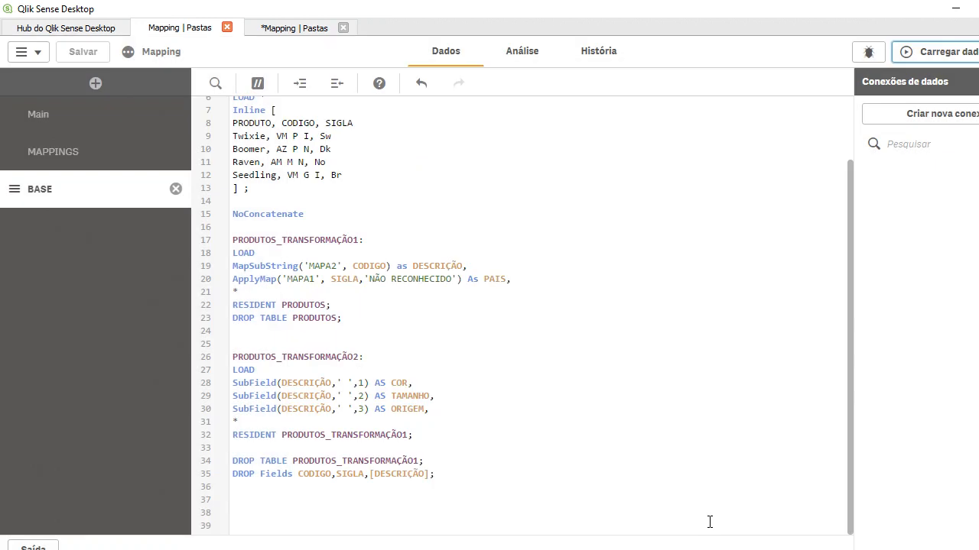
left_click(293, 29)
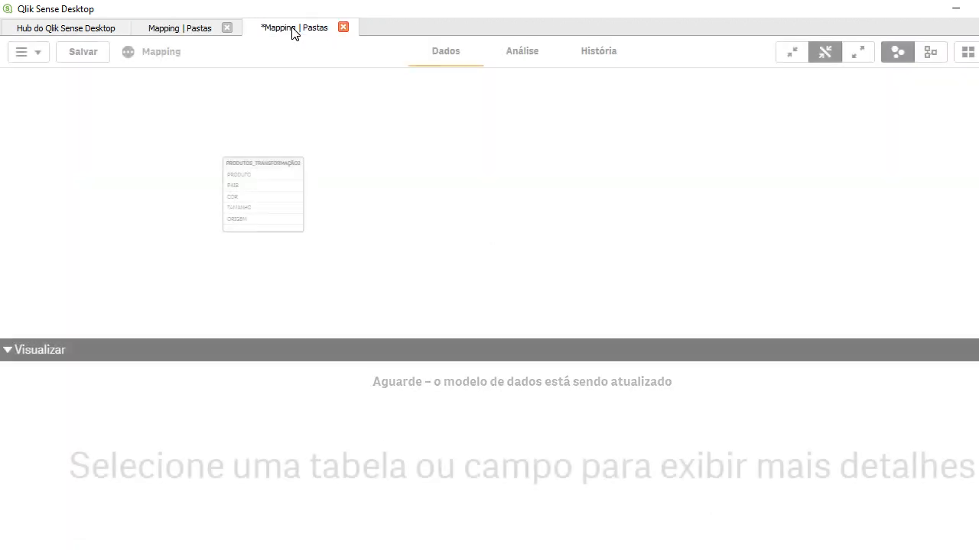
left_click(274, 164)
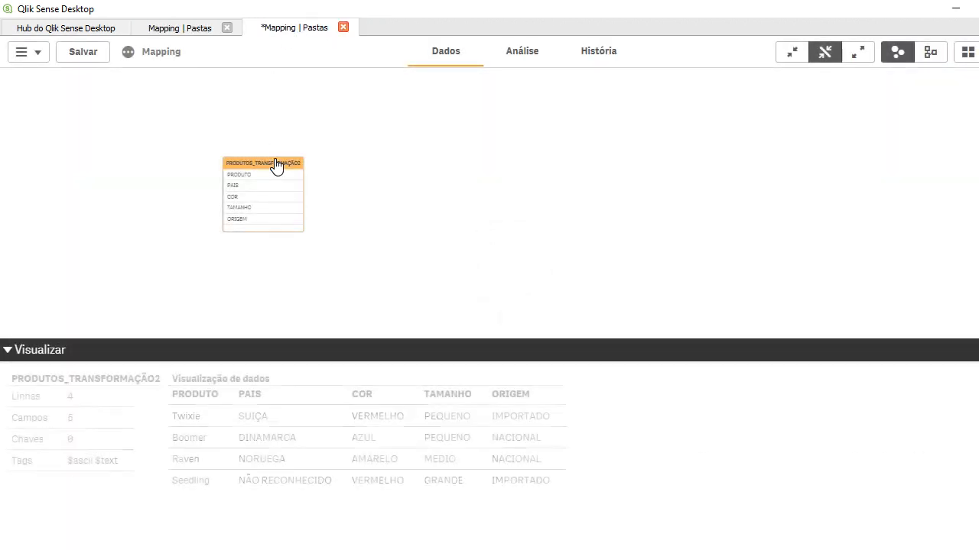